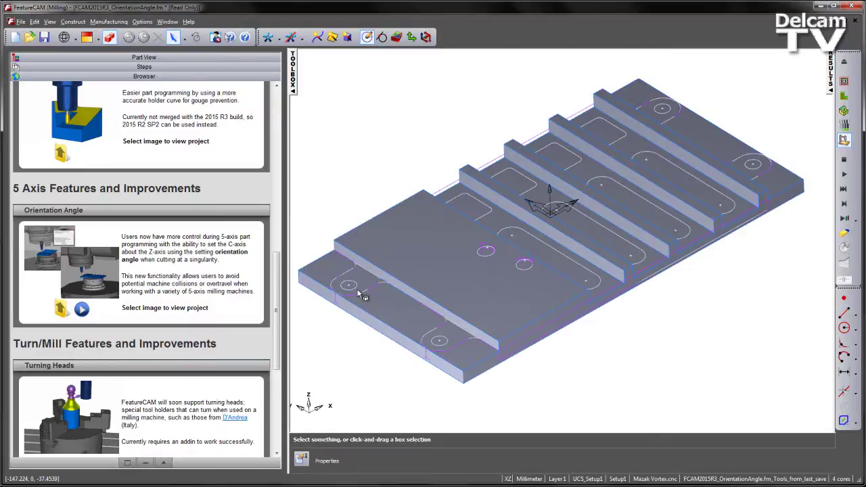
Inspect side default orientation's rough Milling settings, confirming its Orientation angle is blank
click(214, 58)
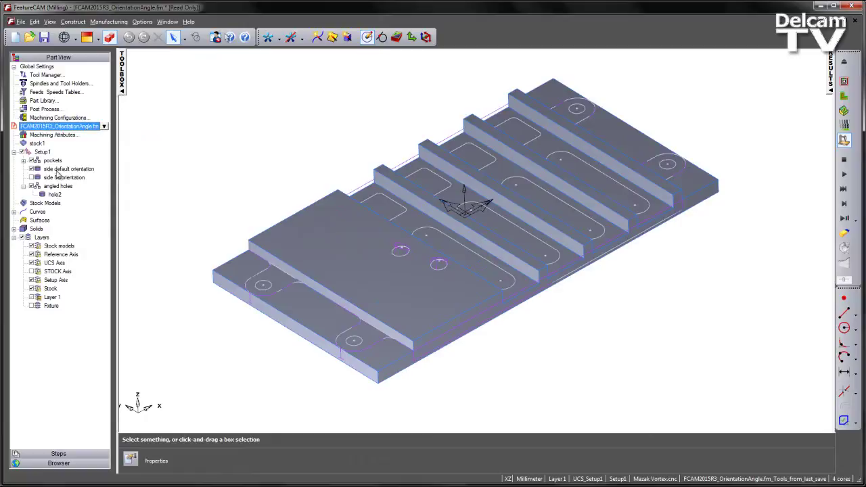
click(68, 169)
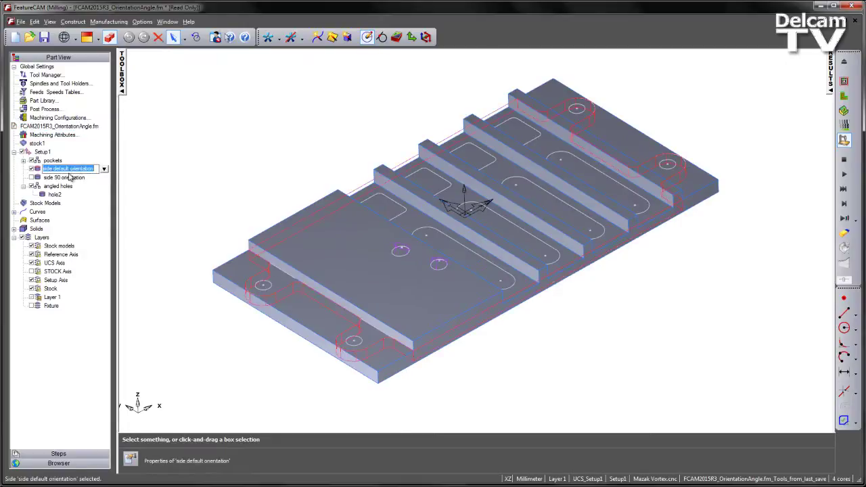
double_click(66, 169)
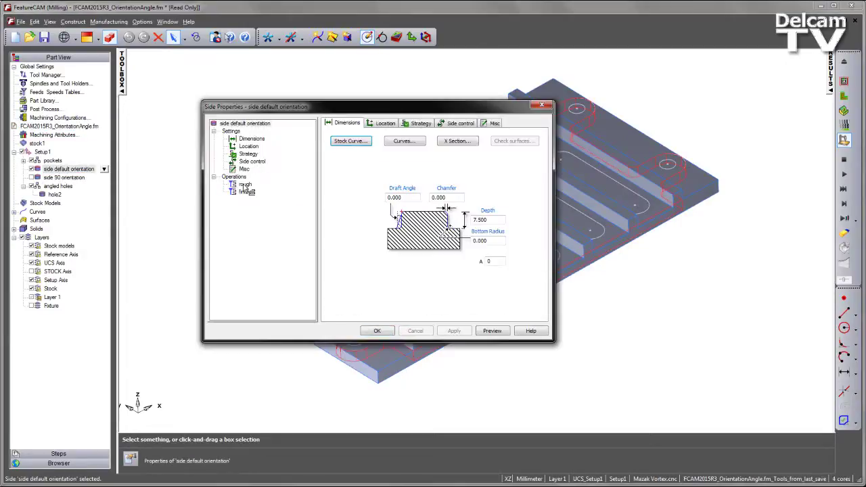
click(244, 184)
click(421, 122)
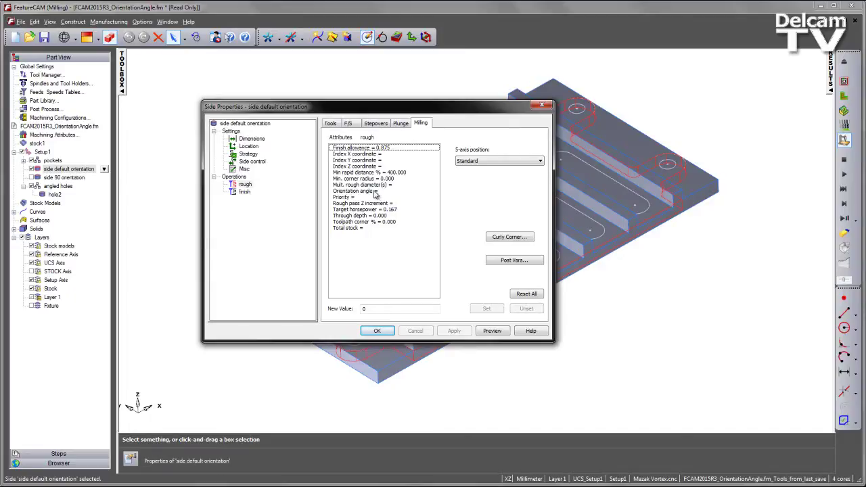
click(378, 331)
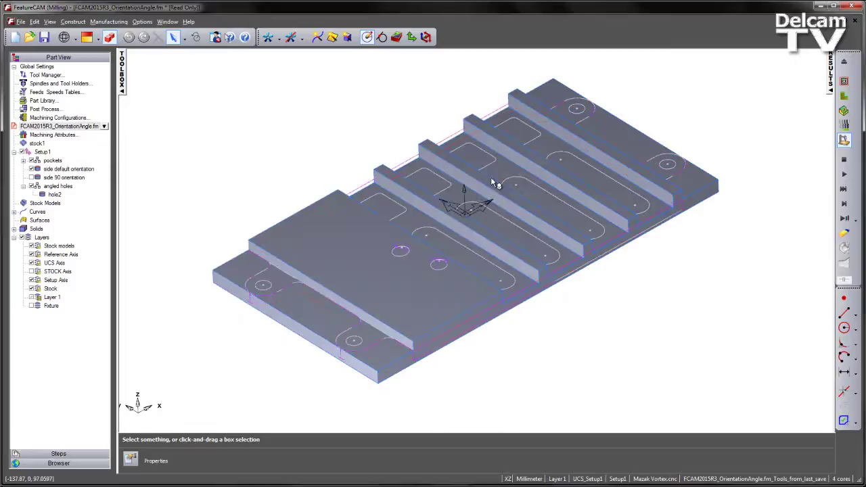
Run the 3D cutting simulation through pockets, slots, side profile and two holes, then clear it
click(844, 110)
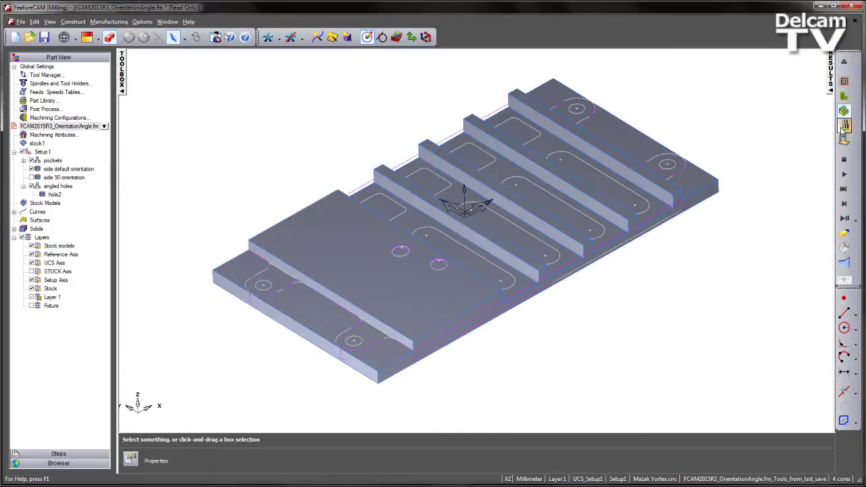
click(845, 220)
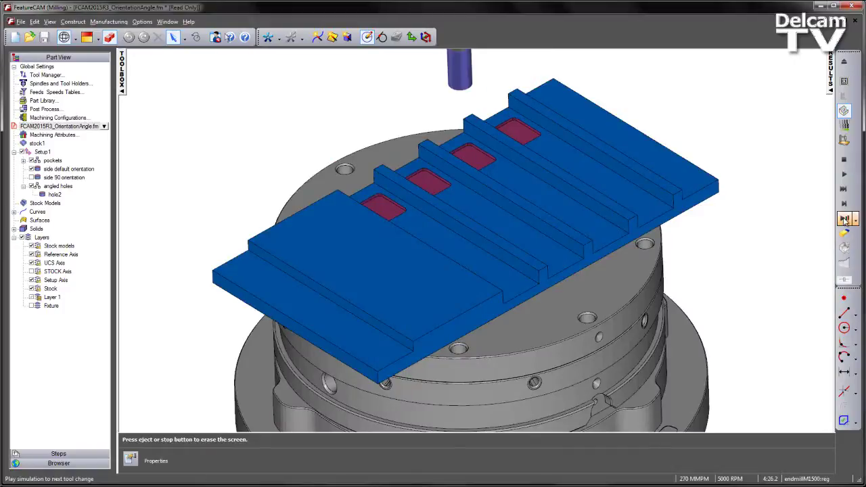
click(846, 220)
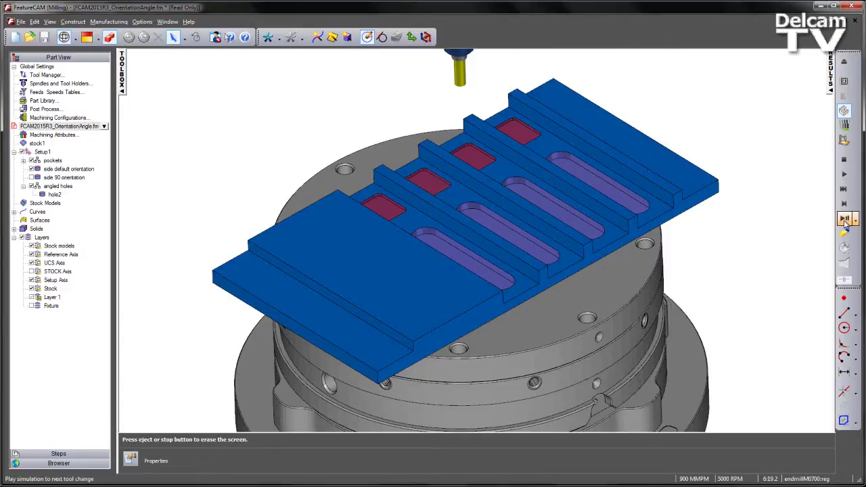
click(845, 221)
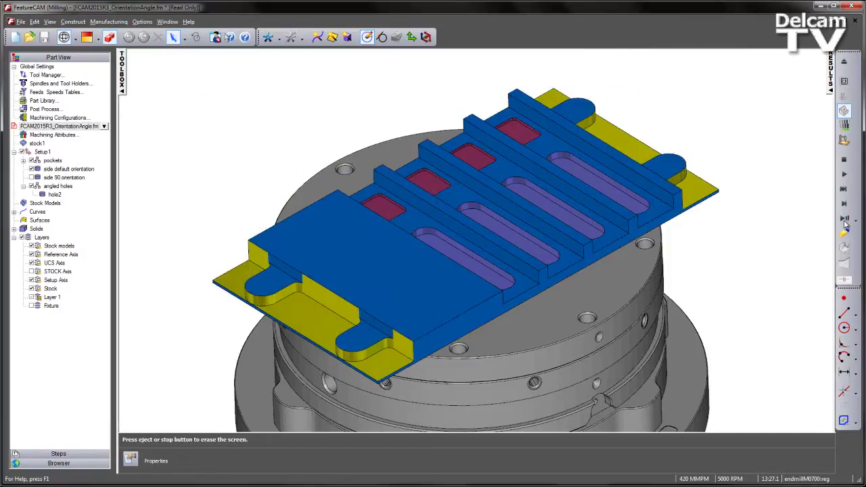
click(845, 219)
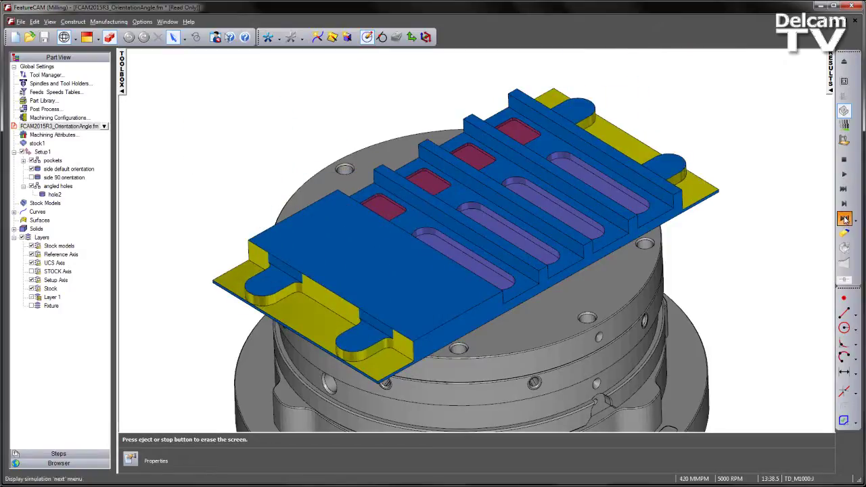
click(845, 218)
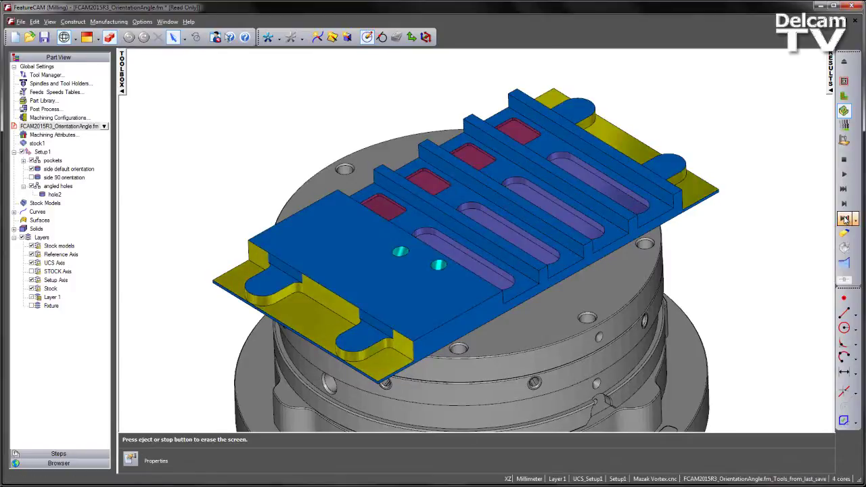
middle_drag(720, 205, 553, 194)
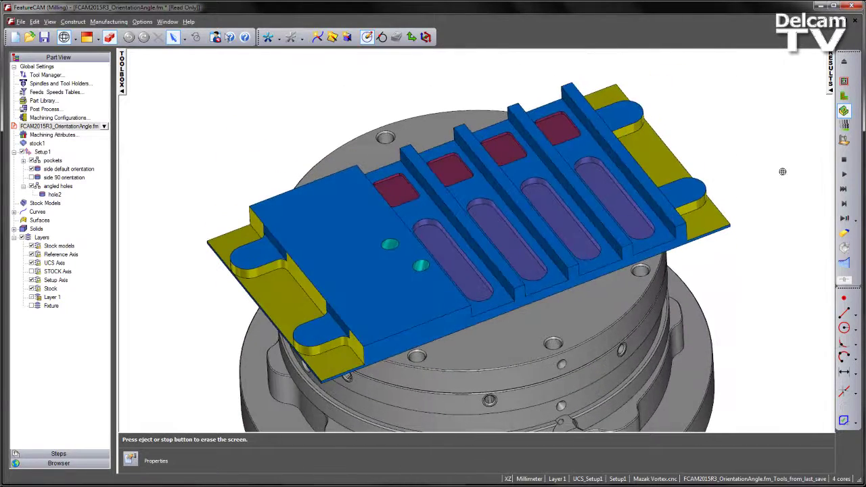
click(844, 62)
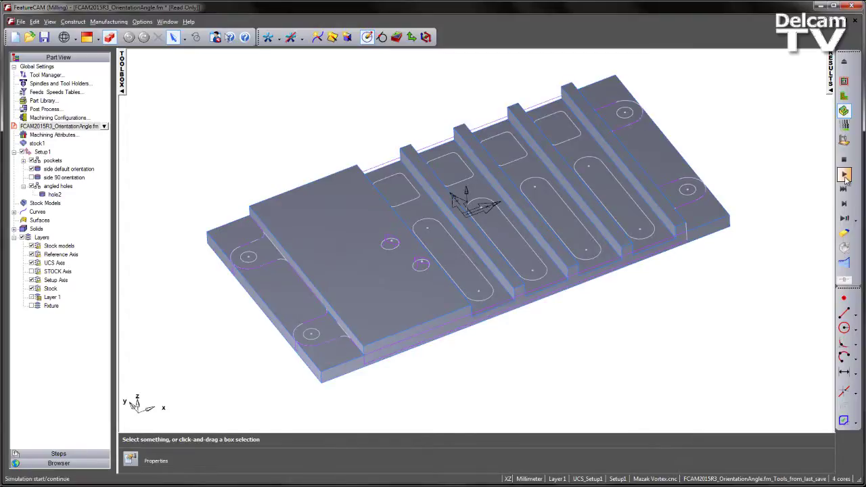
Run the machine simulation by tool change until 'table_base2' collides with 'housing'
click(844, 218)
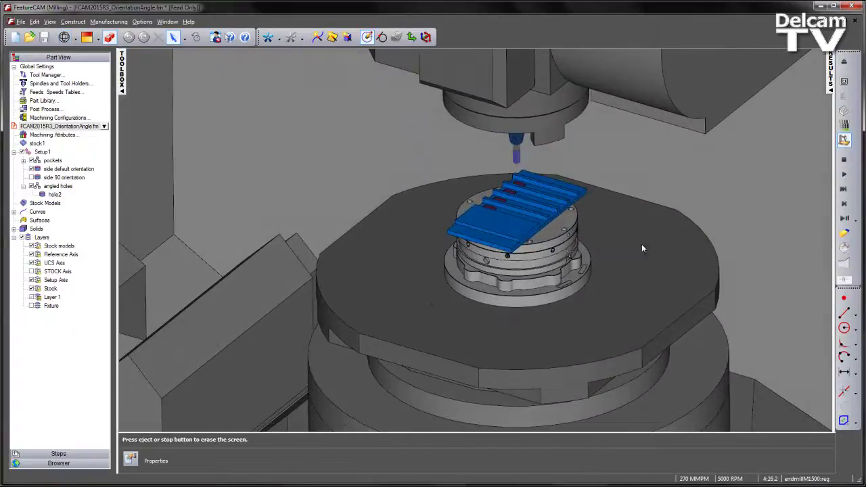
scroll(582, 270, up, 3)
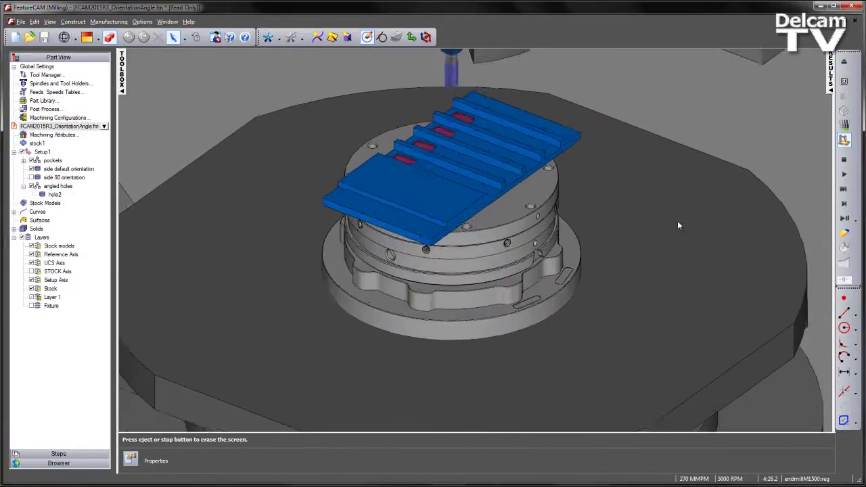
click(844, 219)
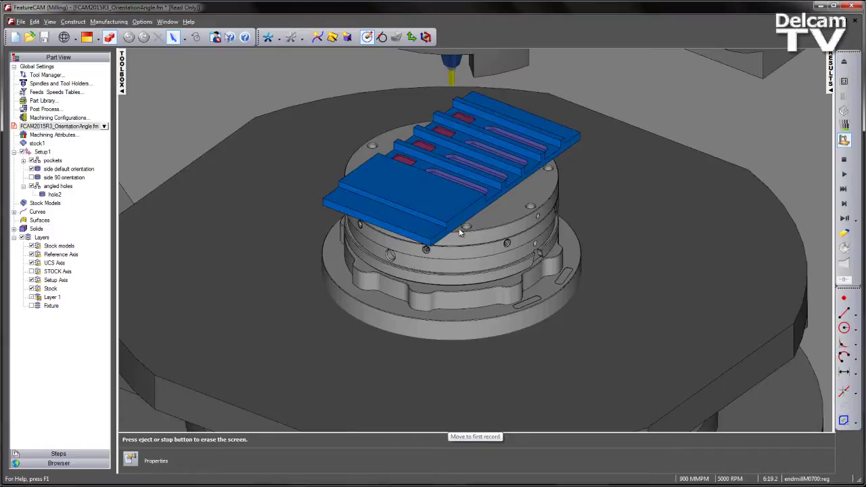
scroll(660, 236, down, 4)
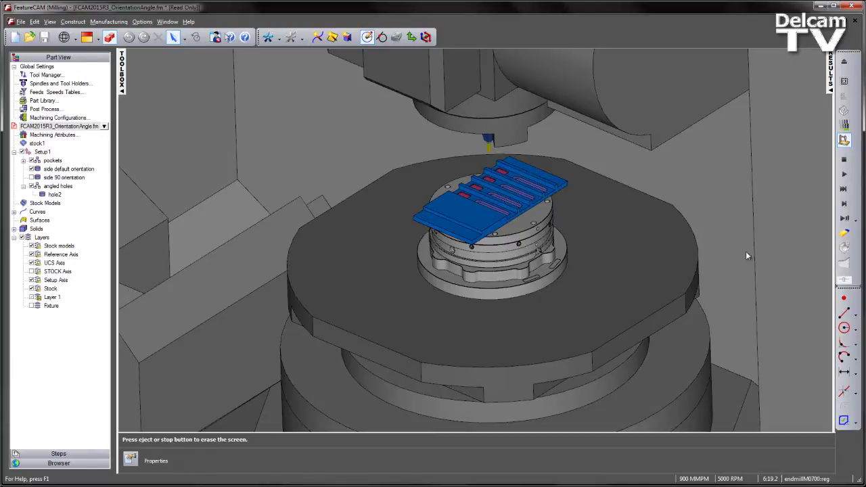
click(844, 219)
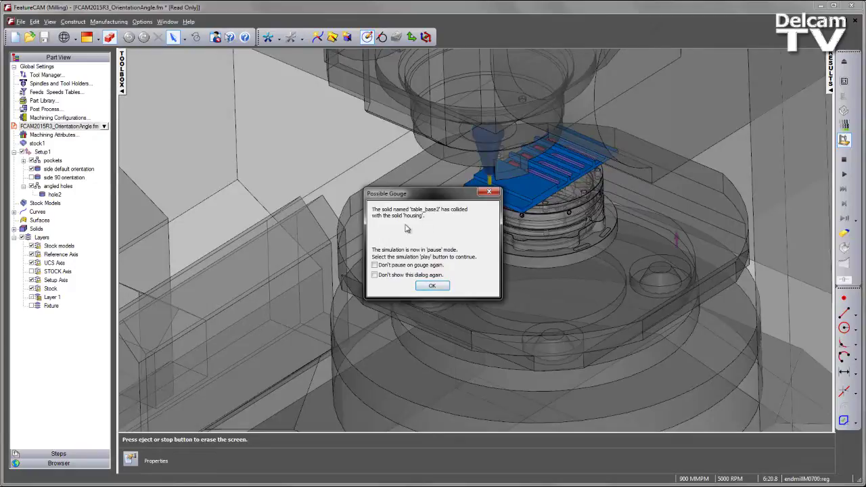
Dismiss the gouge warning and get a perspective close-up of the spindle and tool over the plate
click(432, 286)
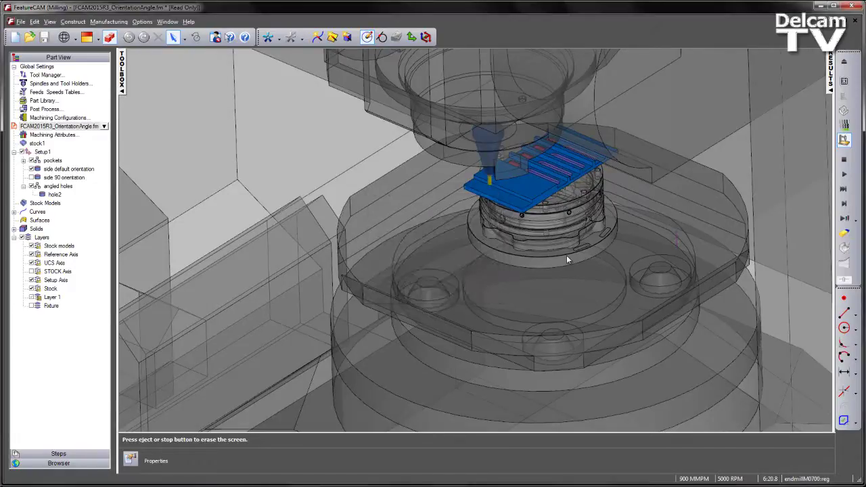
scroll(567, 255, down, 5)
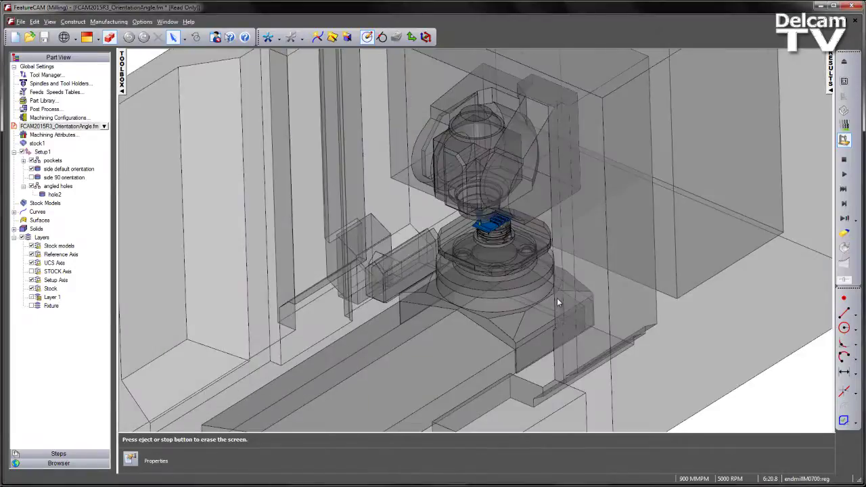
key(ctrl+f)
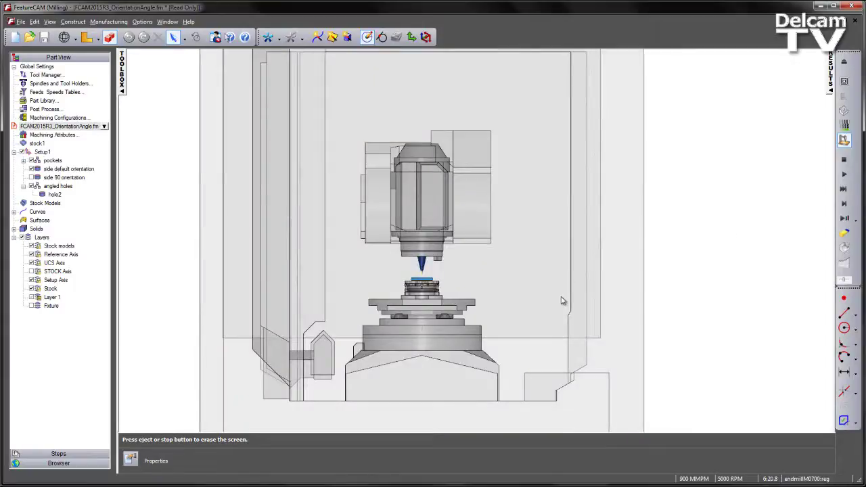
key(ctrl+r)
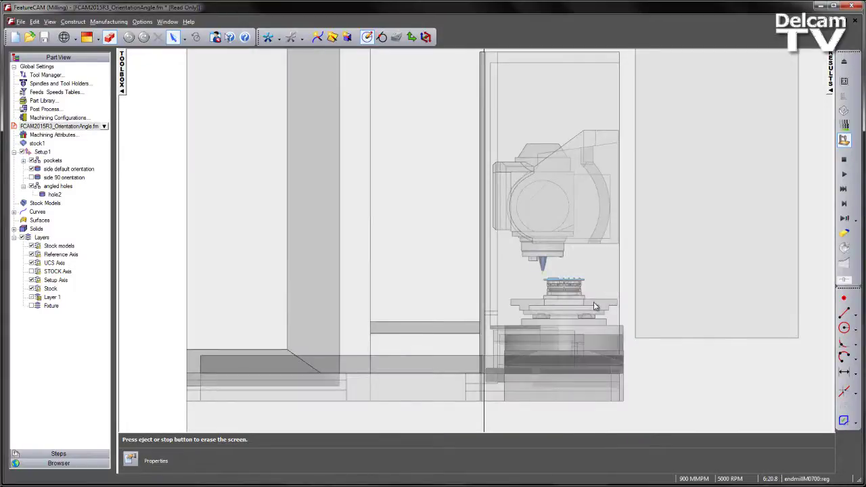
scroll(641, 372, up, 5)
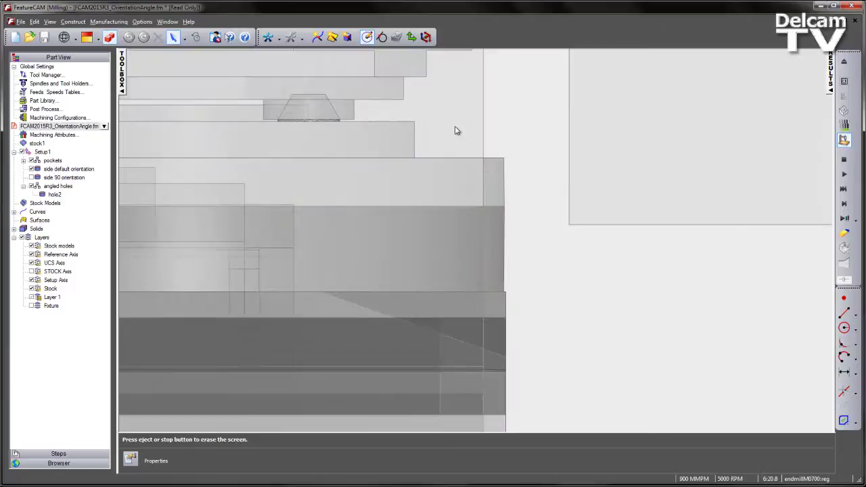
scroll(534, 224, up, 3)
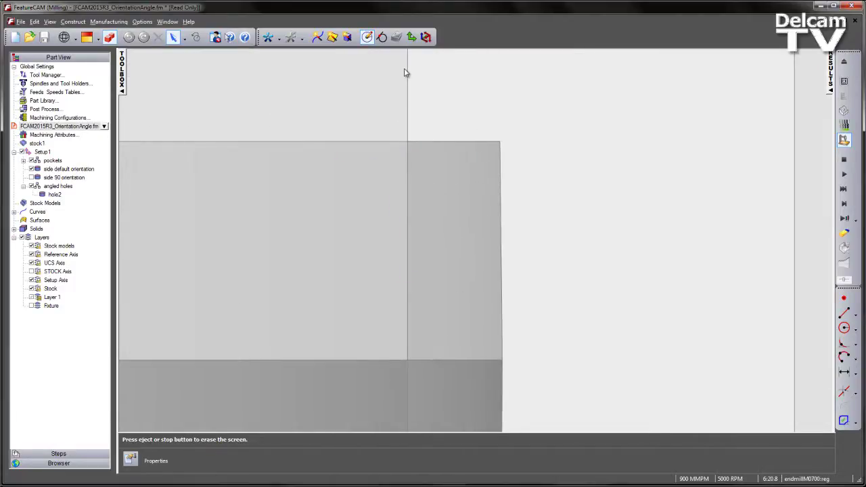
scroll(426, 205, down, 5)
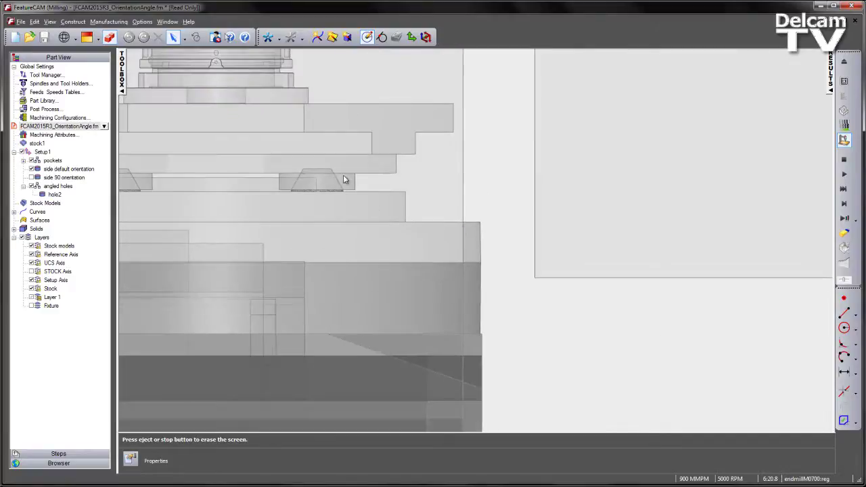
middle_drag(344, 178, 458, 309)
scroll(498, 203, up, 3)
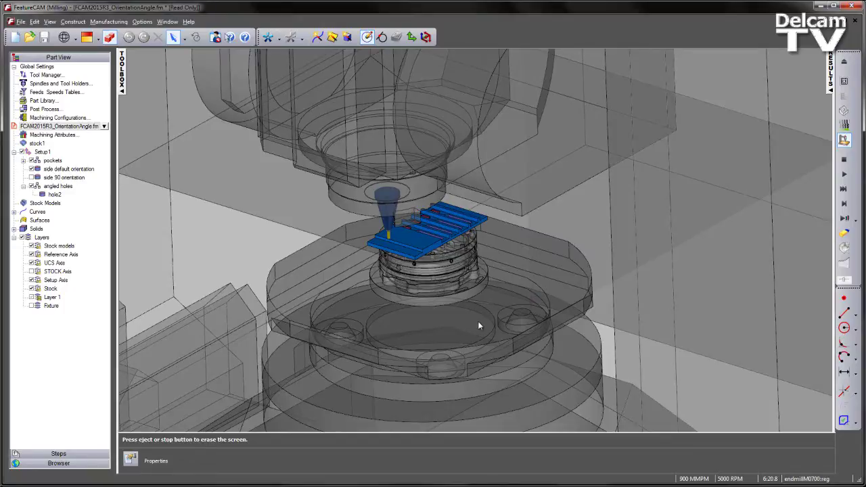
Clear the simulation and replace side default orientation with side 90 orientation
click(844, 61)
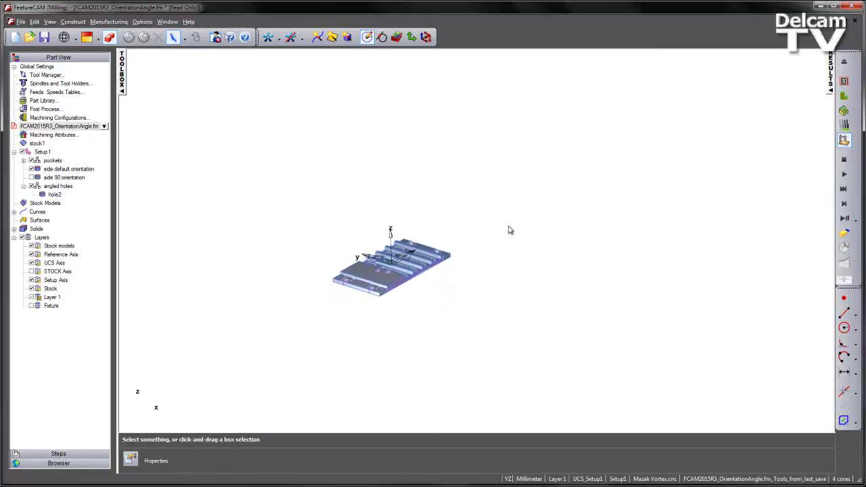
click(61, 169)
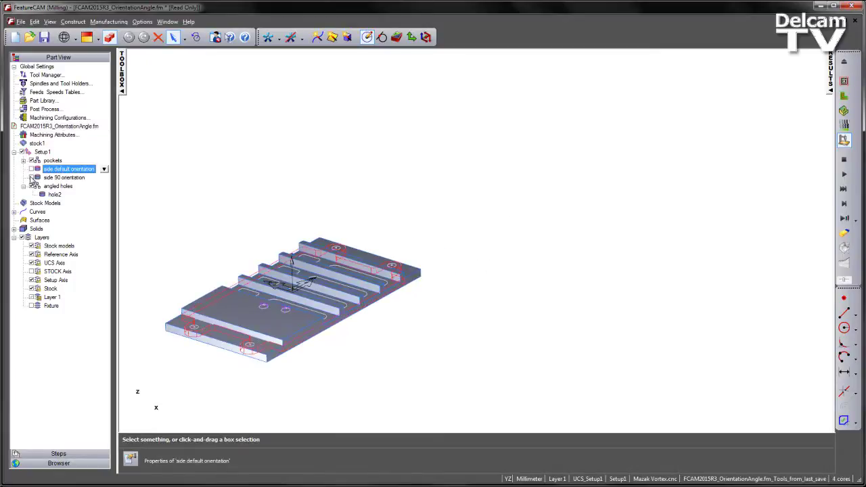
click(64, 178)
Confirm side 90 orientation's rough and finish operations have Orientation angle 90
double_click(66, 179)
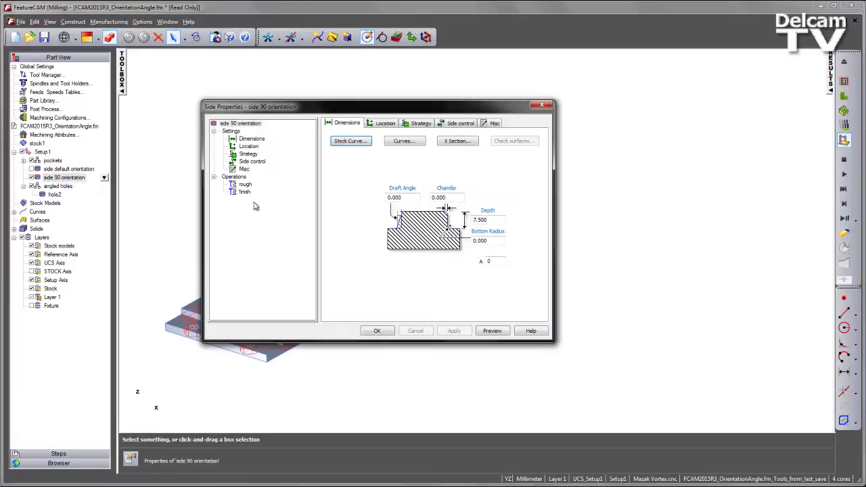
click(244, 184)
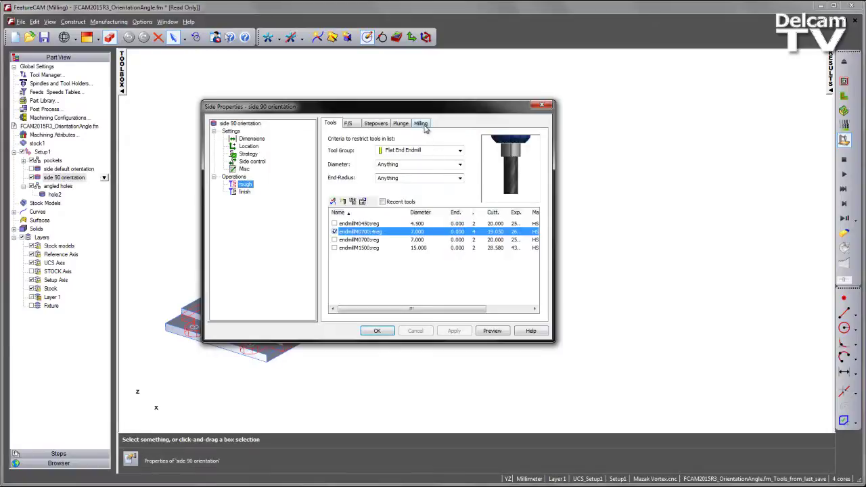
click(421, 124)
click(359, 192)
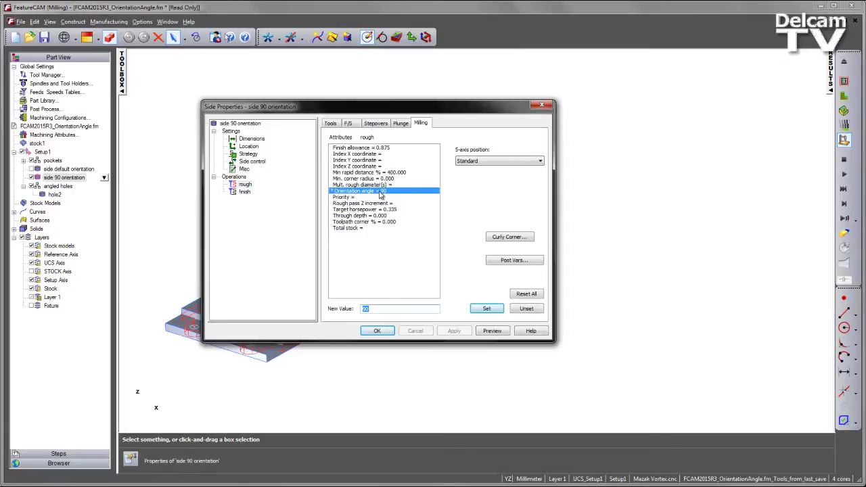
click(244, 192)
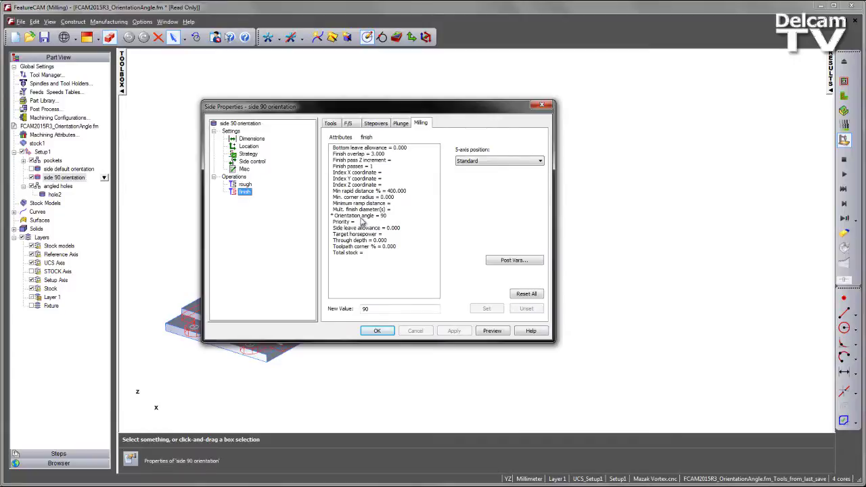
click(377, 330)
scroll(488, 298, down, 4)
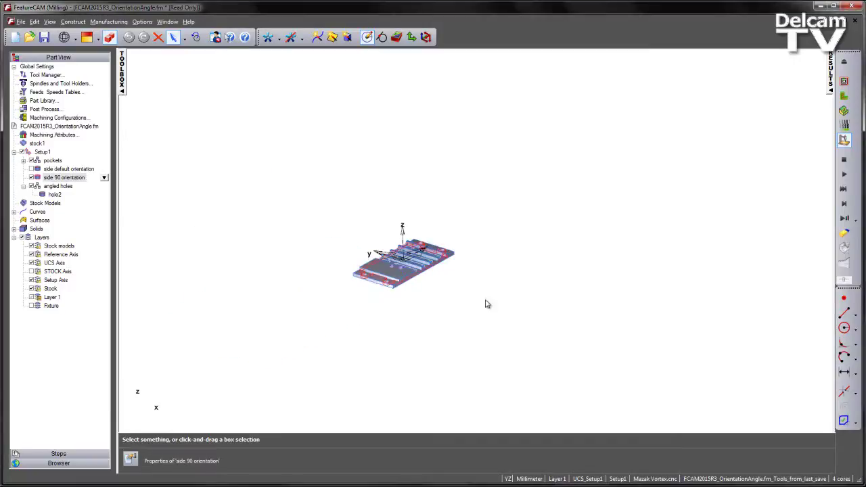
Rerun the machine simulation with side 90 orientation, playing each tool change to the end
click(844, 220)
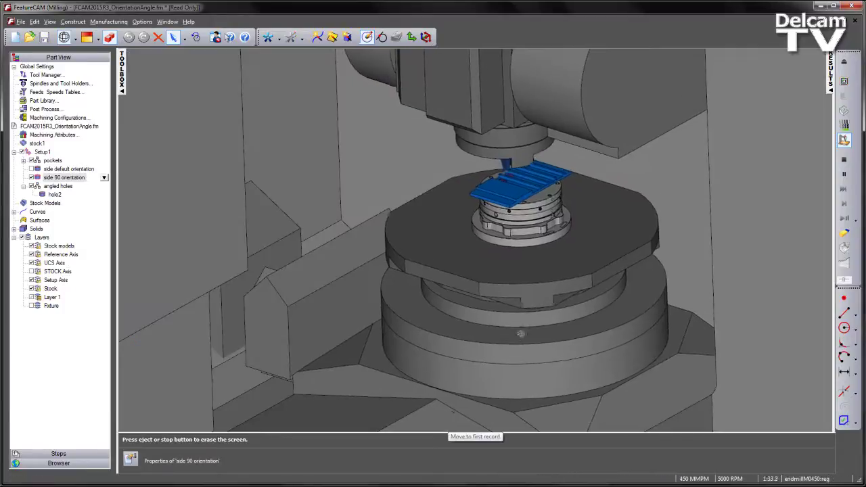
scroll(521, 334, up, 5)
scroll(531, 291, down, 3)
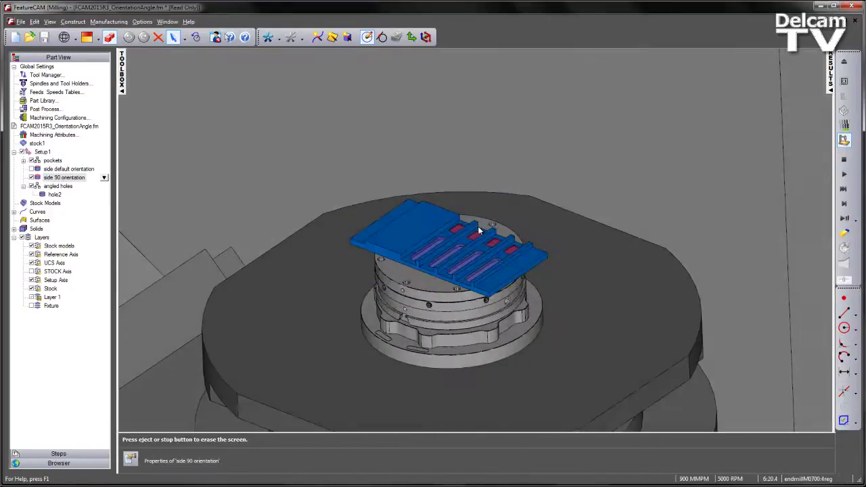
middle_drag(478, 226, 414, 324)
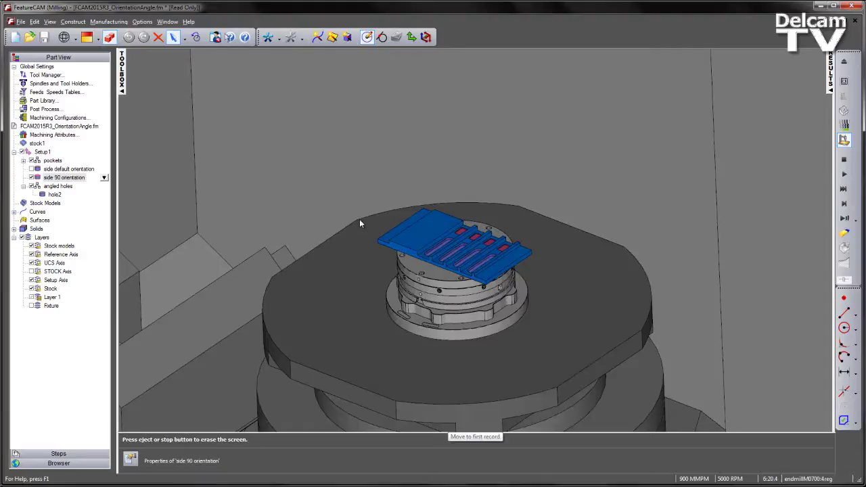
click(844, 218)
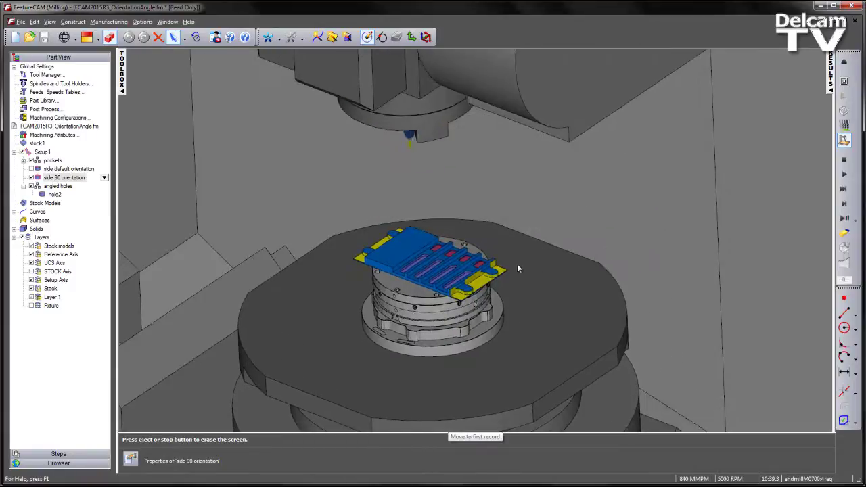
scroll(502, 276, down, 2)
scroll(447, 304, up, 3)
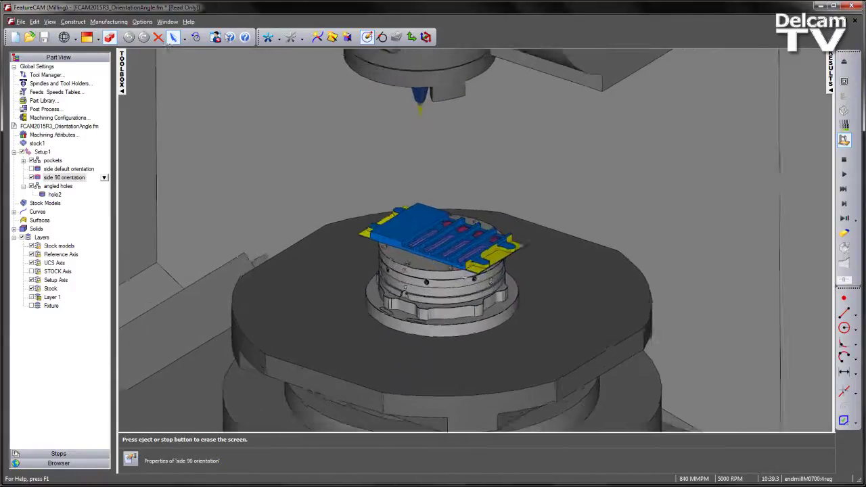
click(841, 220)
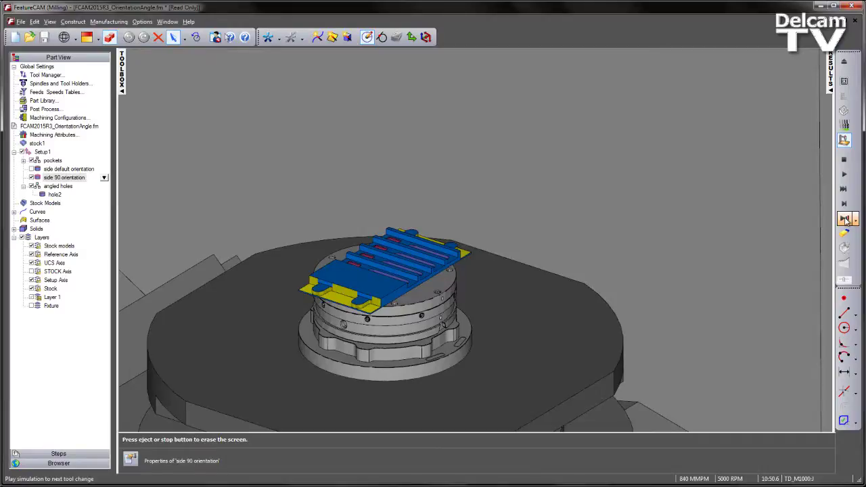
click(845, 220)
click(845, 220)
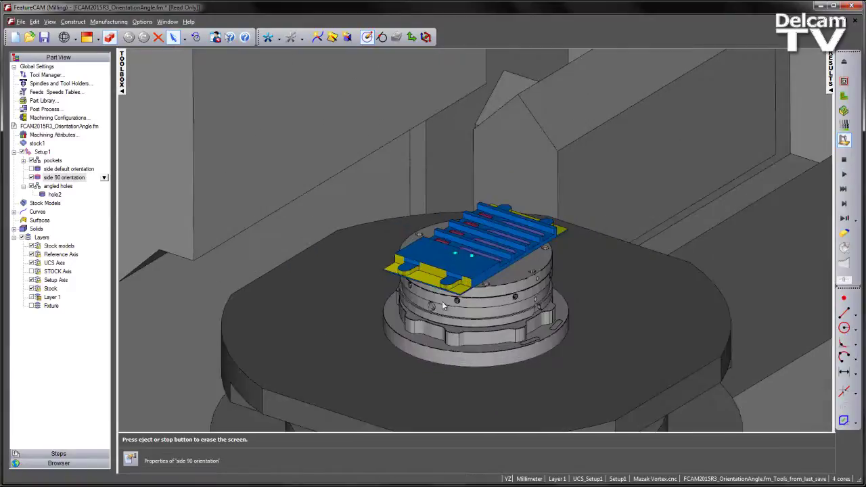
scroll(518, 271, down, 4)
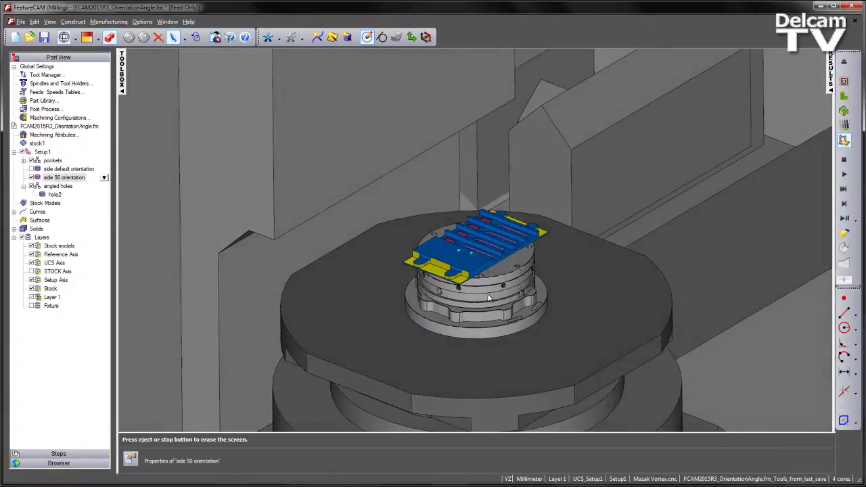